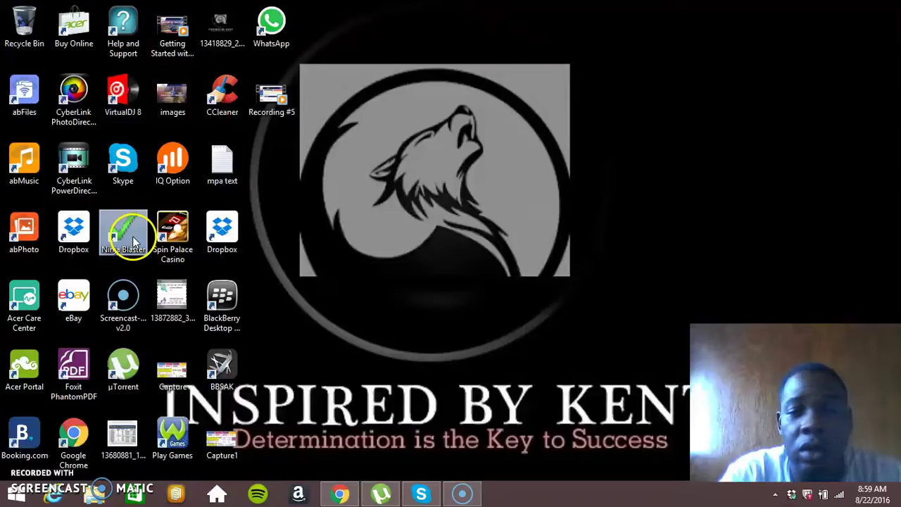
- Launch Ninja Blaster, start the Ninja Blaster tool from the Softwares Panel, and close the panel
double_click(134, 240)
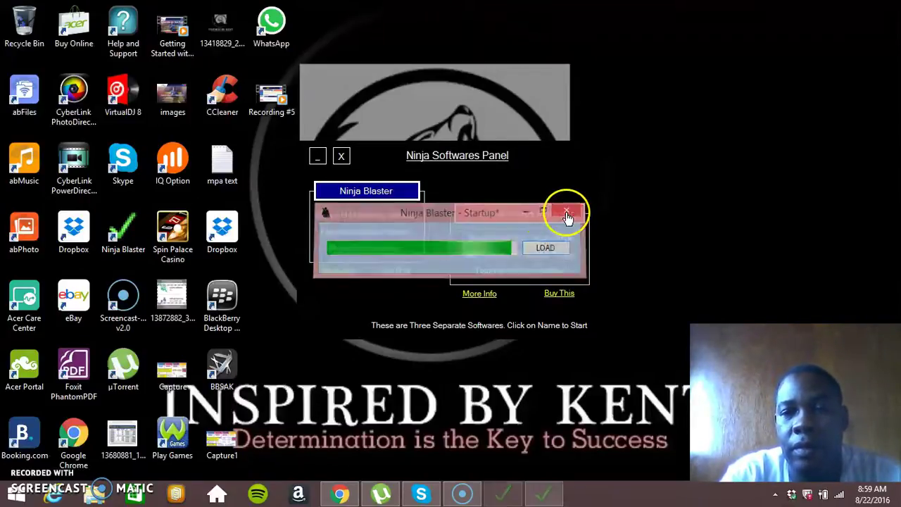
drag(386, 155, 366, 182)
click(365, 214)
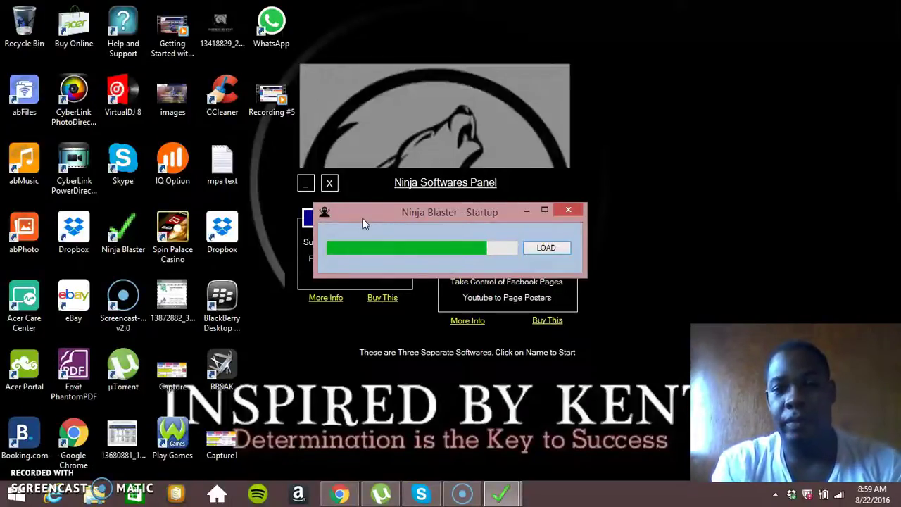
click(329, 184)
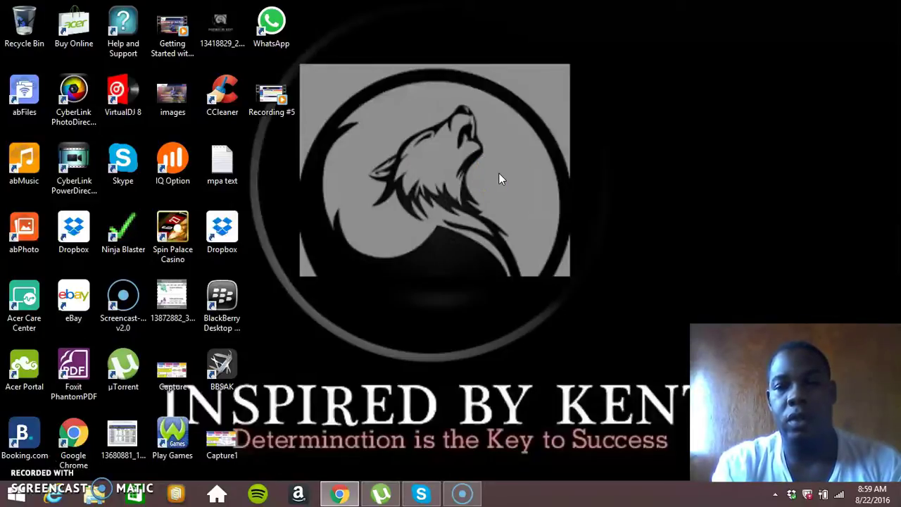
- Log out of the current Facebook account in Chrome
click(339, 494)
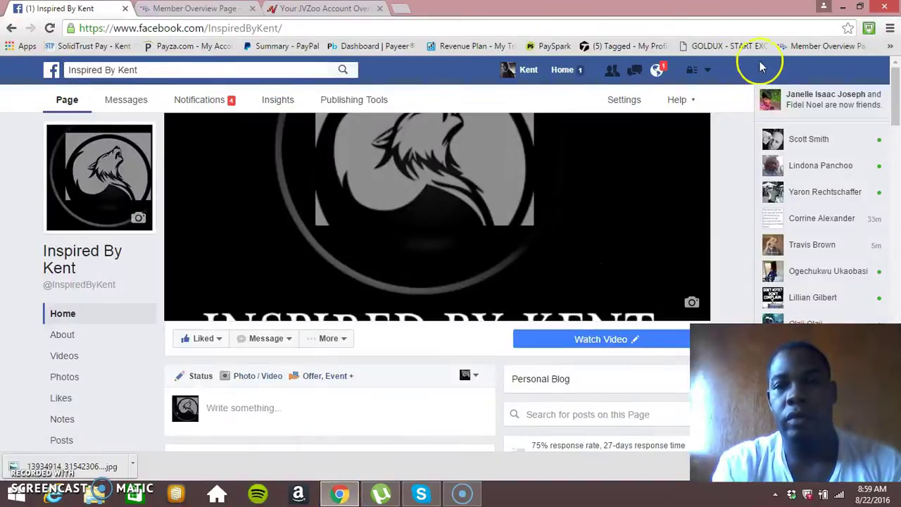
click(708, 71)
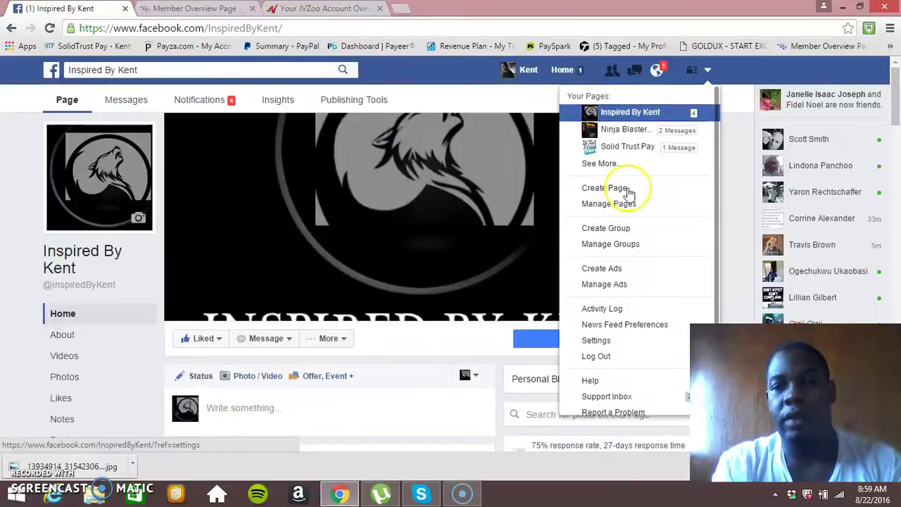
click(604, 357)
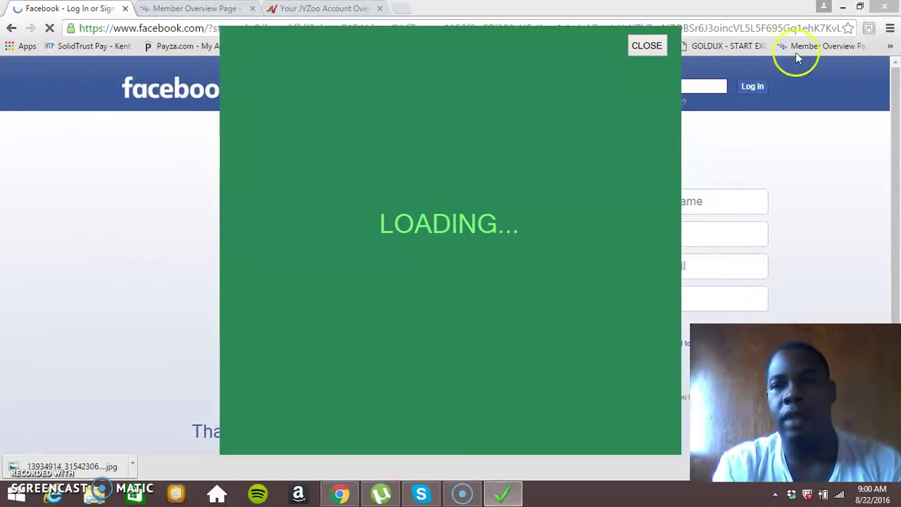
- Log back into Facebook using the second saved account's email from autofill
click(808, 74)
click(604, 84)
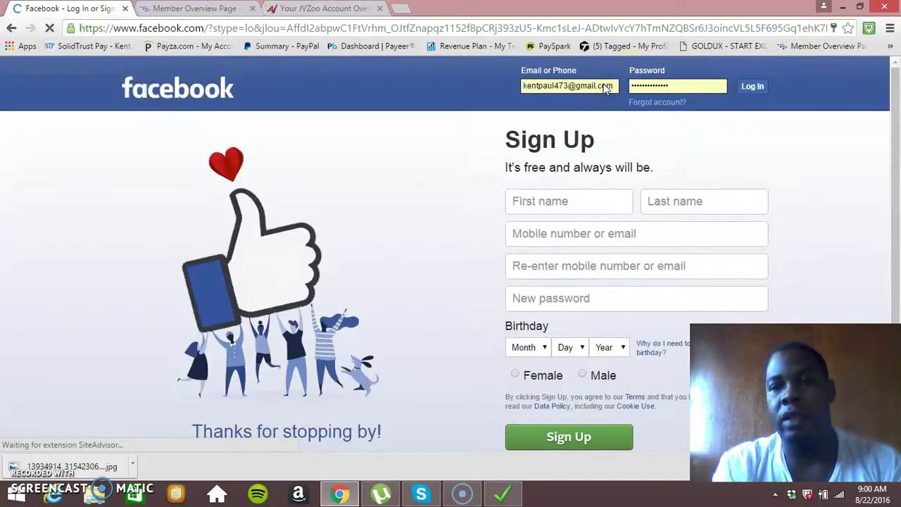
click(603, 84)
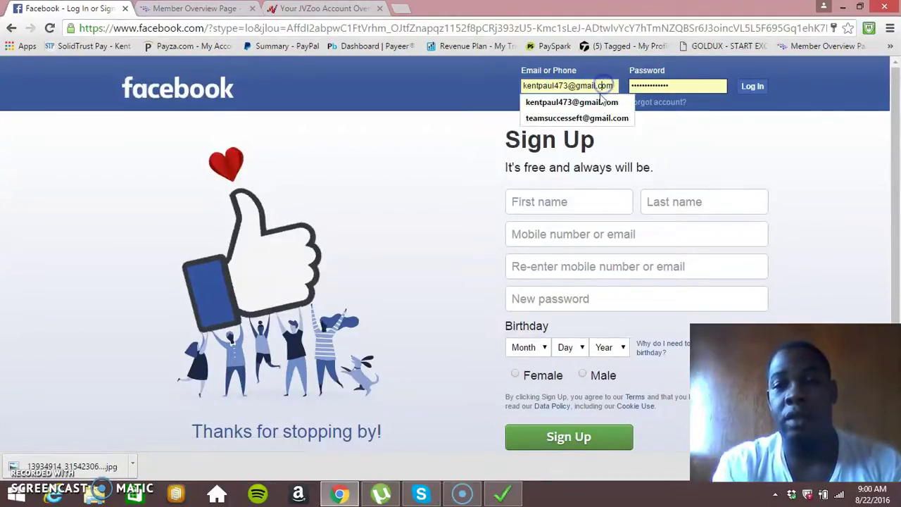
click(598, 119)
click(750, 88)
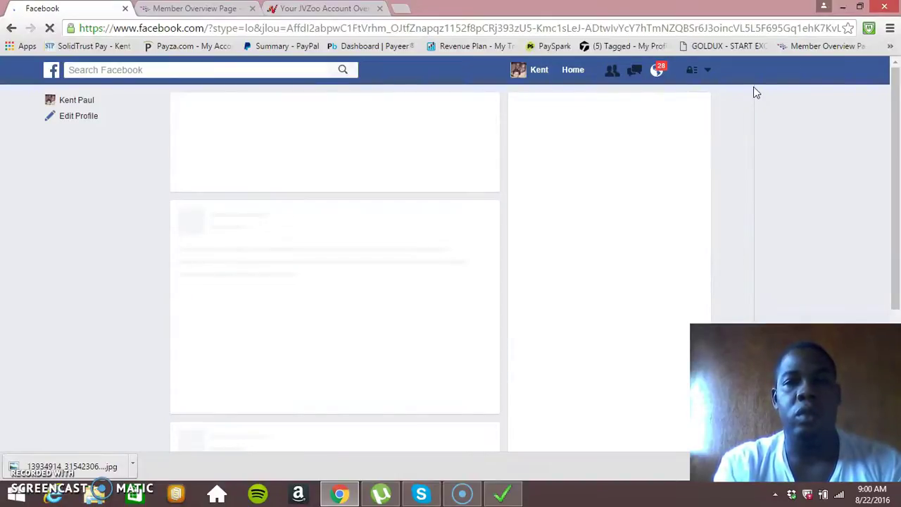
click(660, 81)
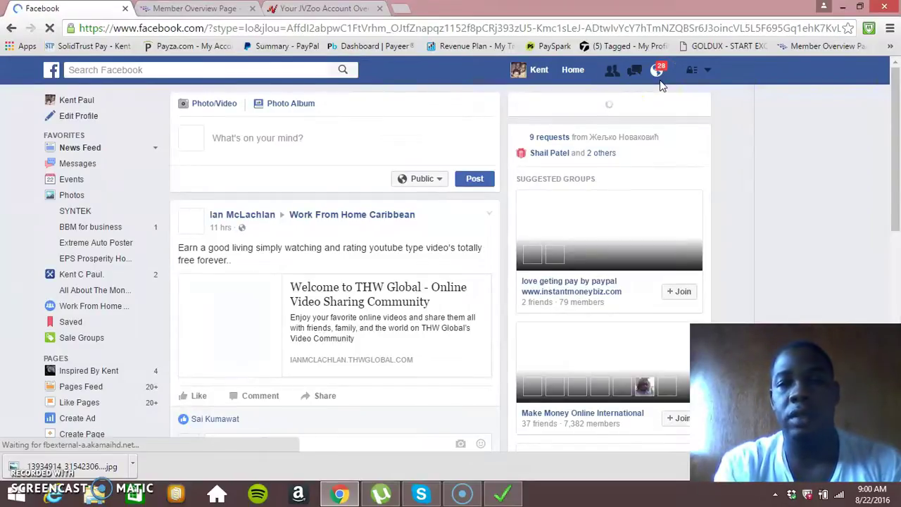
- Minimize Chrome and position the loaded Ninja Blaster main window on the desktop
click(844, 13)
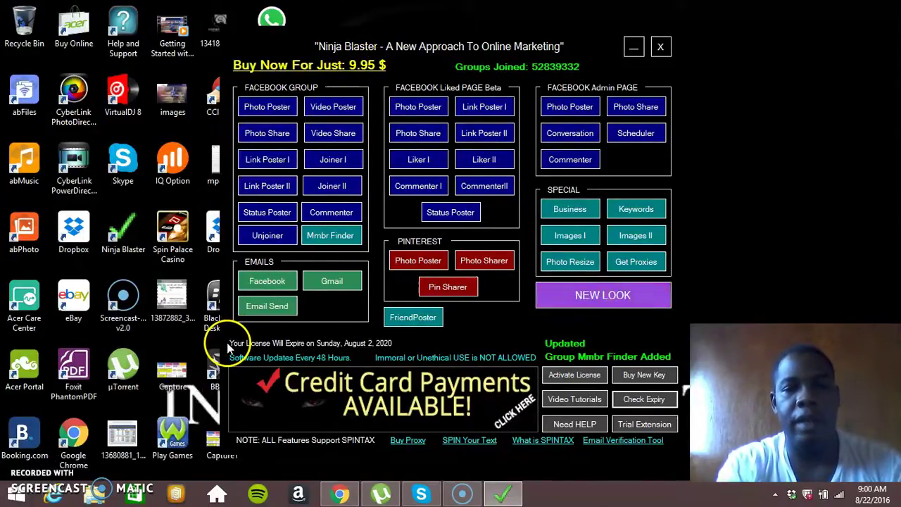
drag(227, 342, 255, 310)
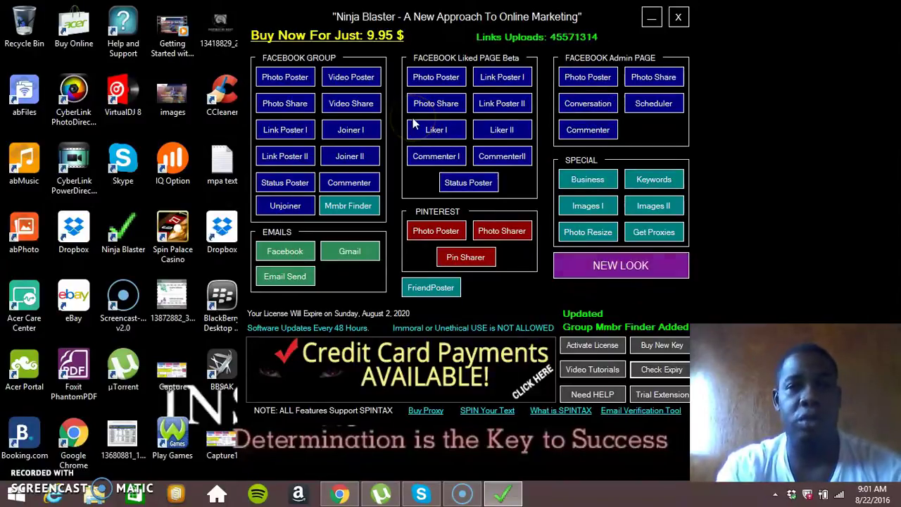
- Open Link Poster I and paste the MyPayingAds promo text with its YouTube link as the status
click(273, 134)
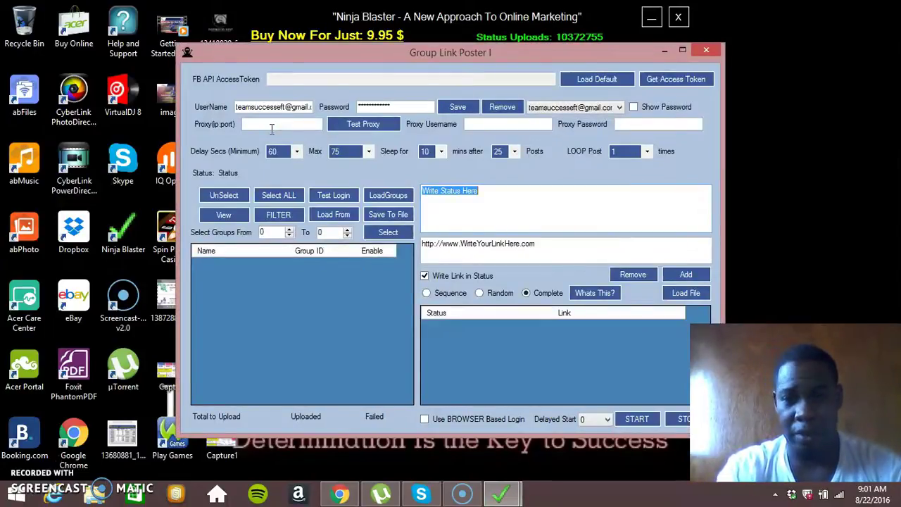
right_click(454, 197)
click(487, 249)
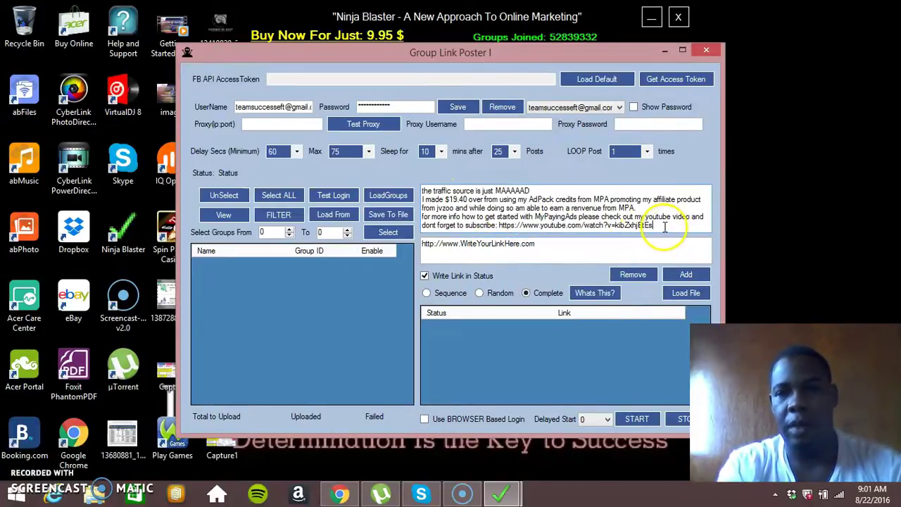
mouse_move(666, 225)
mouse_down()
mouse_move(576, 227)
mouse_move(655, 225)
mouse_up()
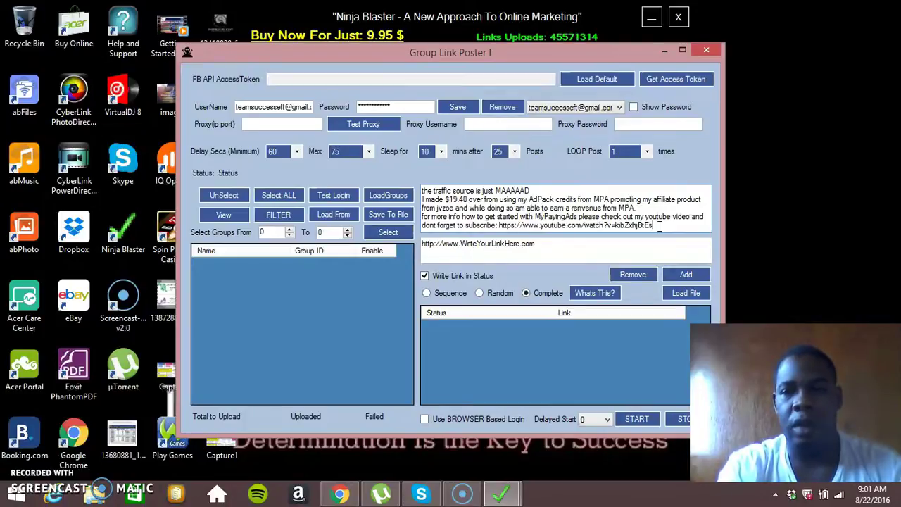
- On the Inspired By Kent page, copy the link address of the pinned 'Patience is virtuous' video post
click(342, 494)
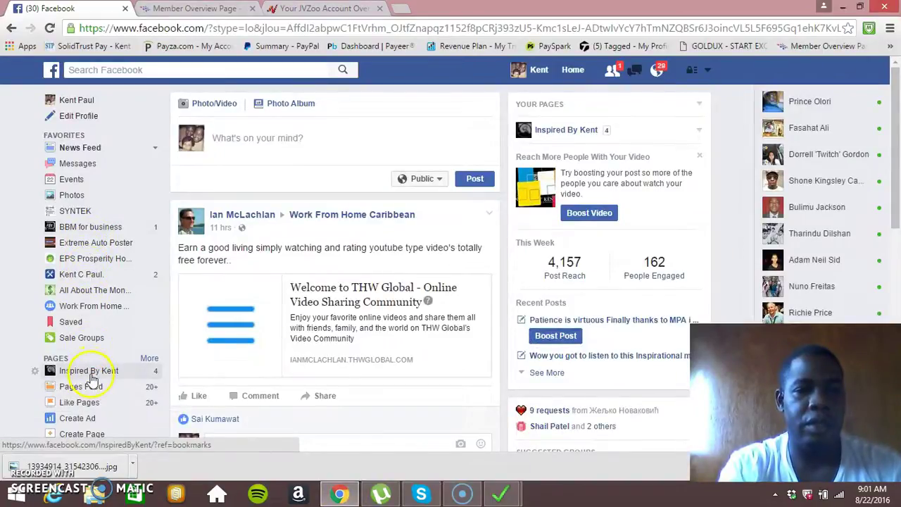
click(91, 375)
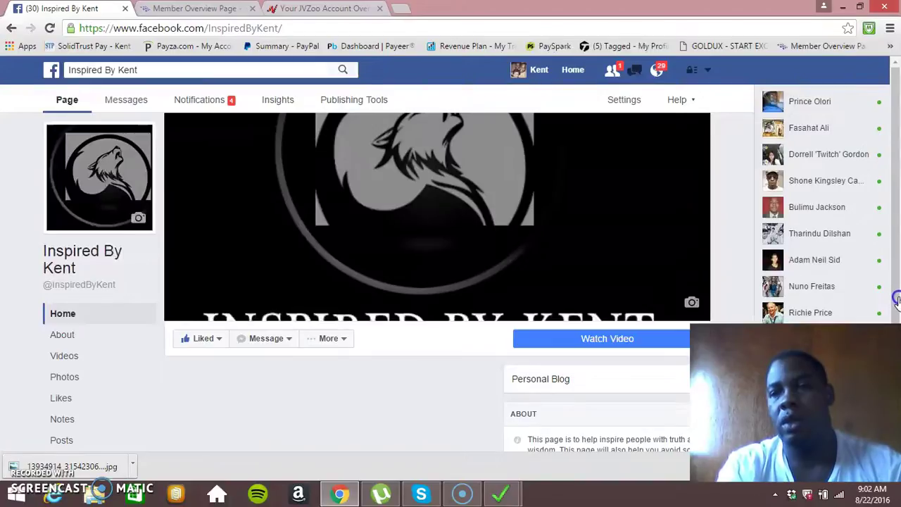
scroll(895, 295, down, 1)
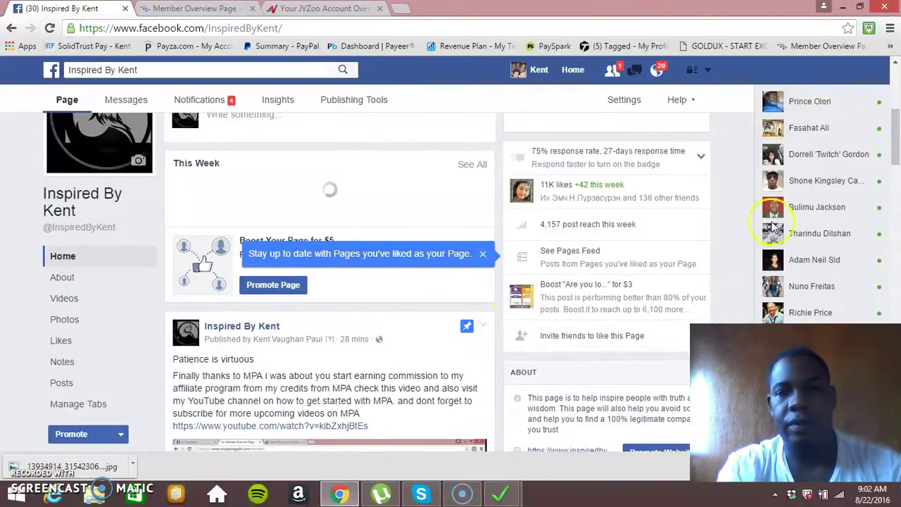
scroll(898, 143, down, 3)
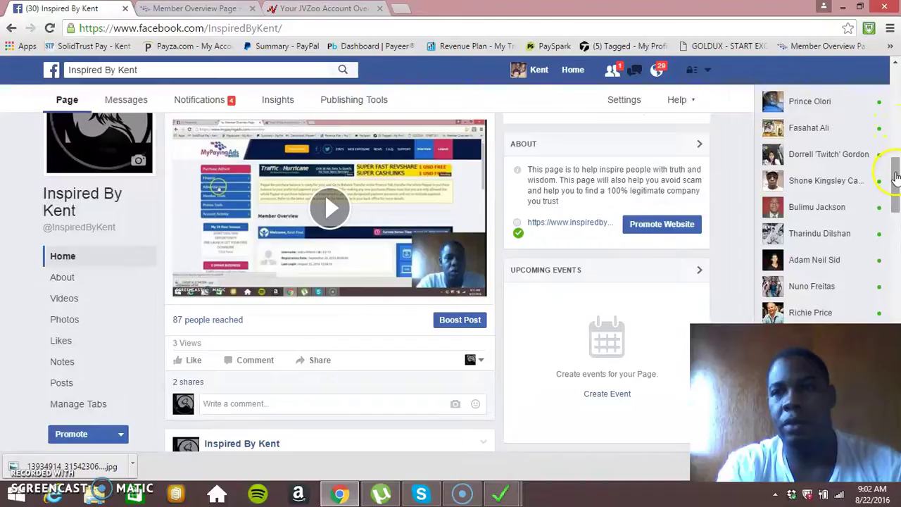
scroll(895, 172, down, 3)
scroll(896, 162, down, 5)
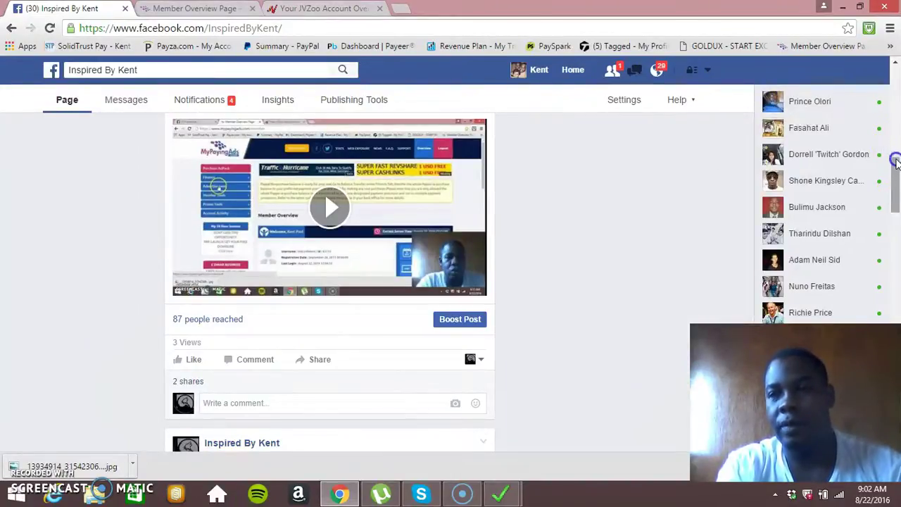
scroll(896, 148, up, 1)
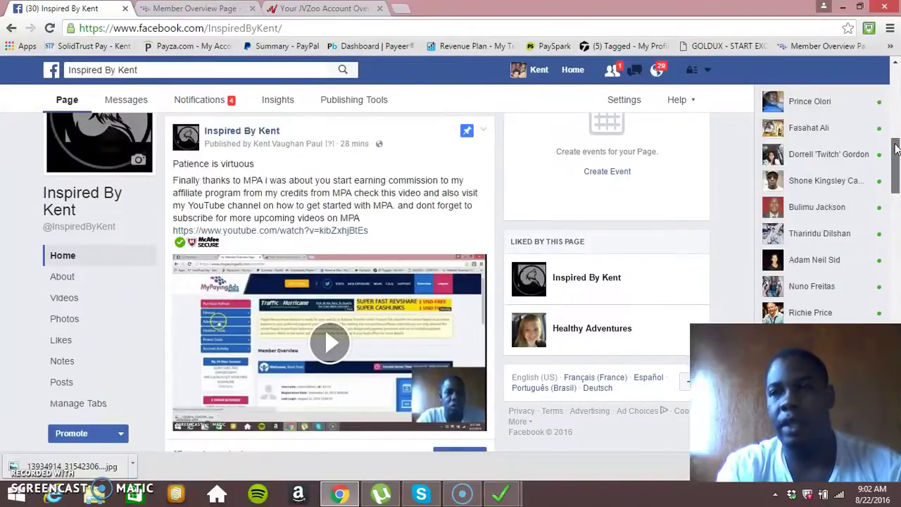
scroll(896, 148, up, 1)
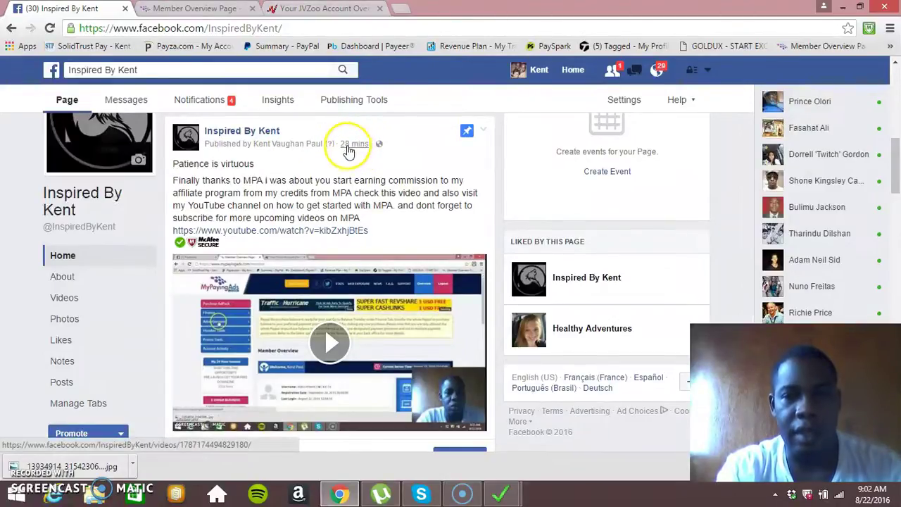
mouse_move(347, 154)
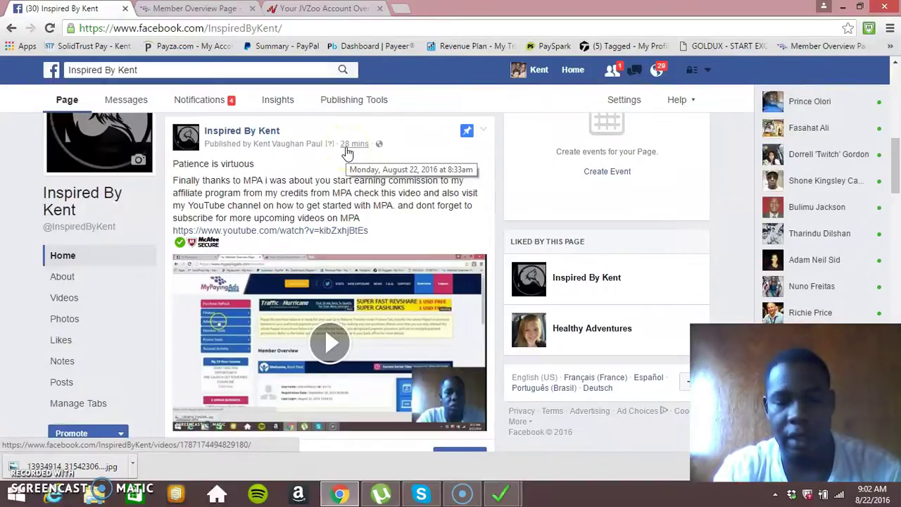
click(346, 147)
right_click(346, 148)
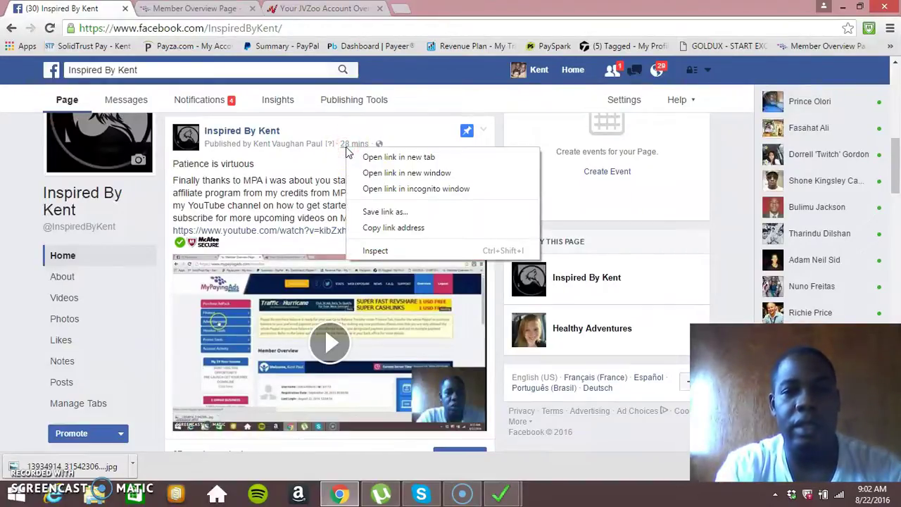
click(414, 229)
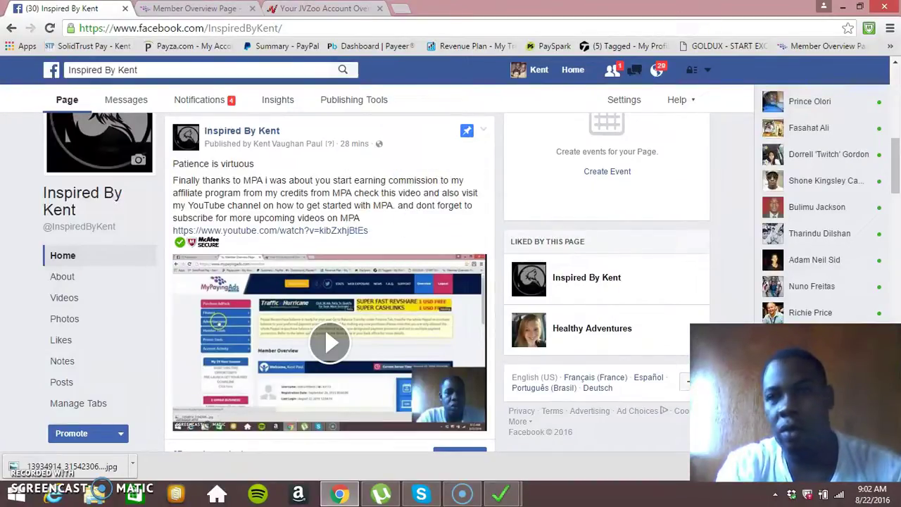
- Paste the Facebook video link, add the status-link pair, and load the account's 133 groups
click(824, 6)
drag(537, 244, 423, 245)
right_click(423, 245)
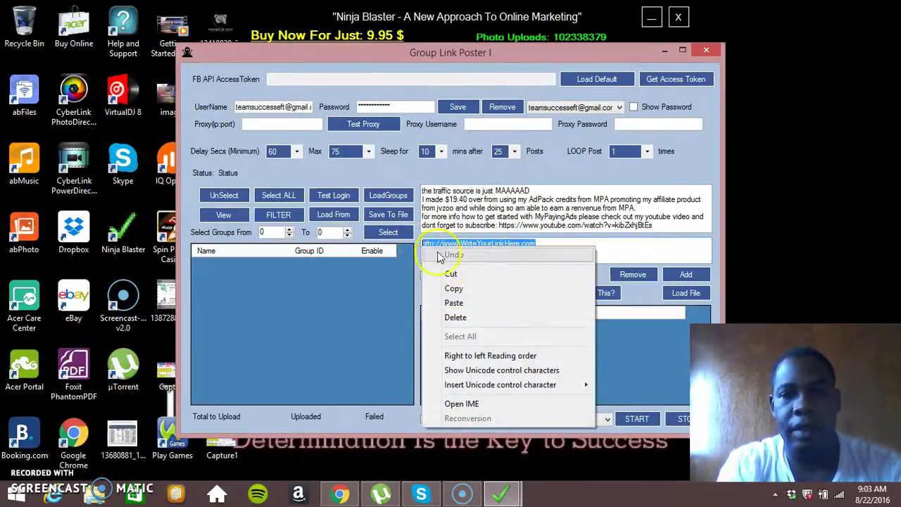
click(456, 303)
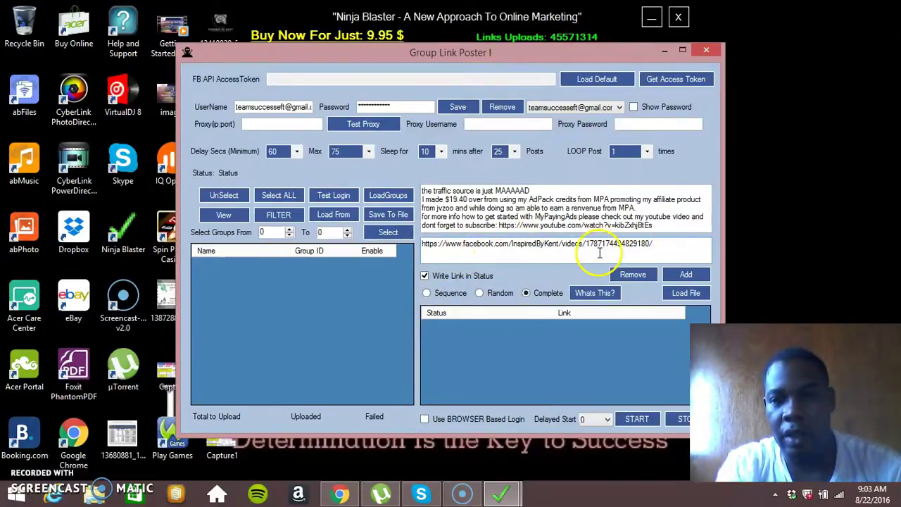
click(686, 275)
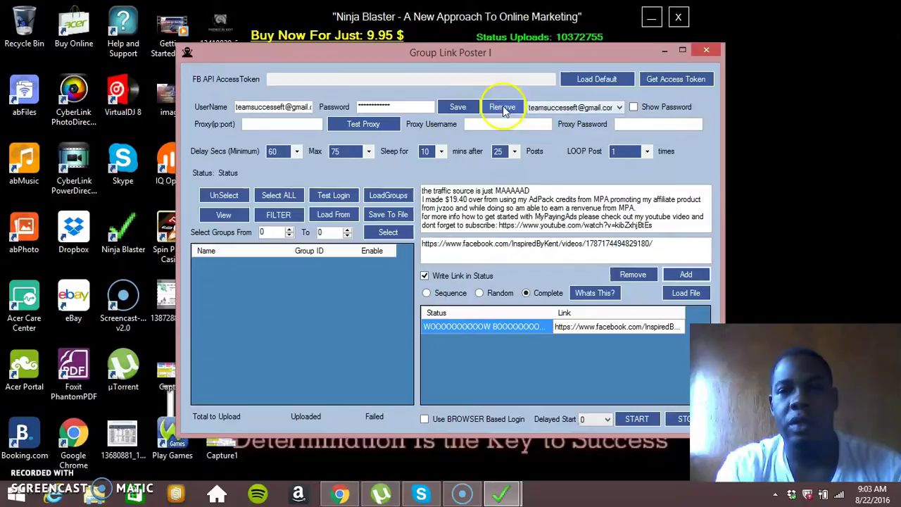
click(383, 197)
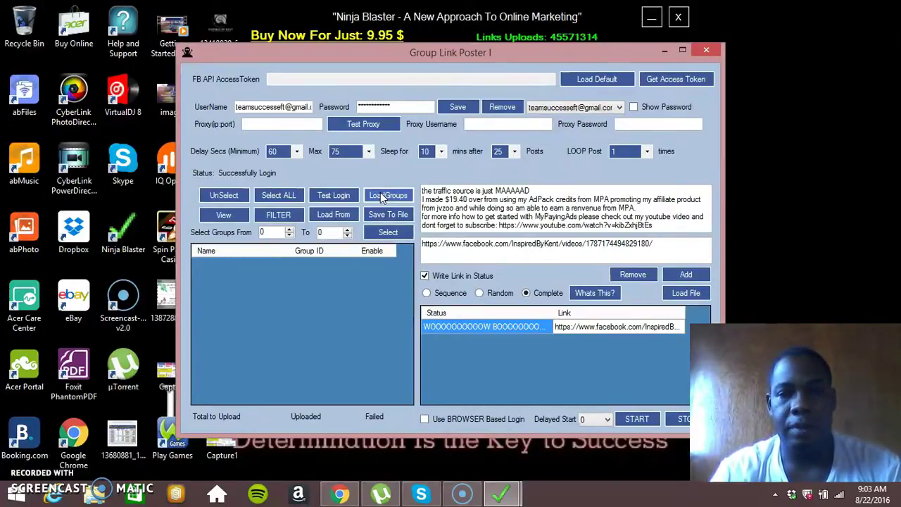
click(382, 197)
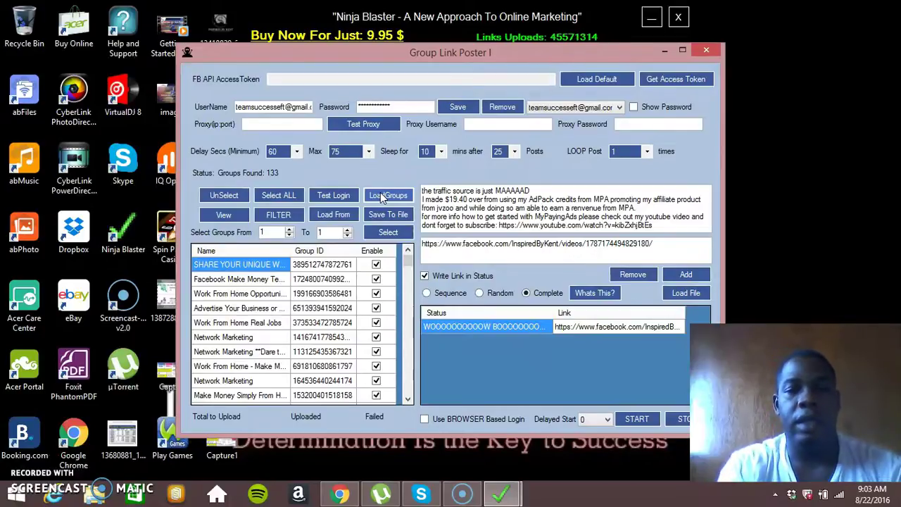
- Sort the groups by the Name column, then untick and re-tick the first three Enable boxes
click(413, 270)
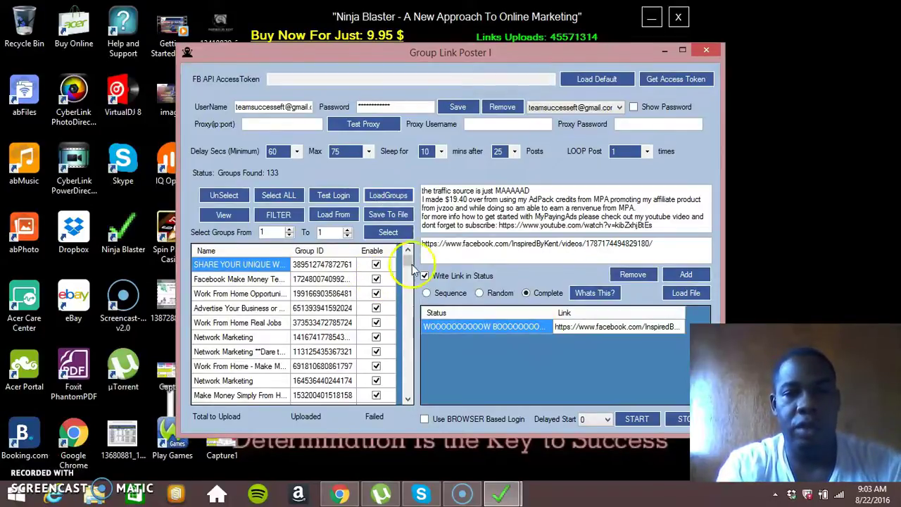
click(241, 251)
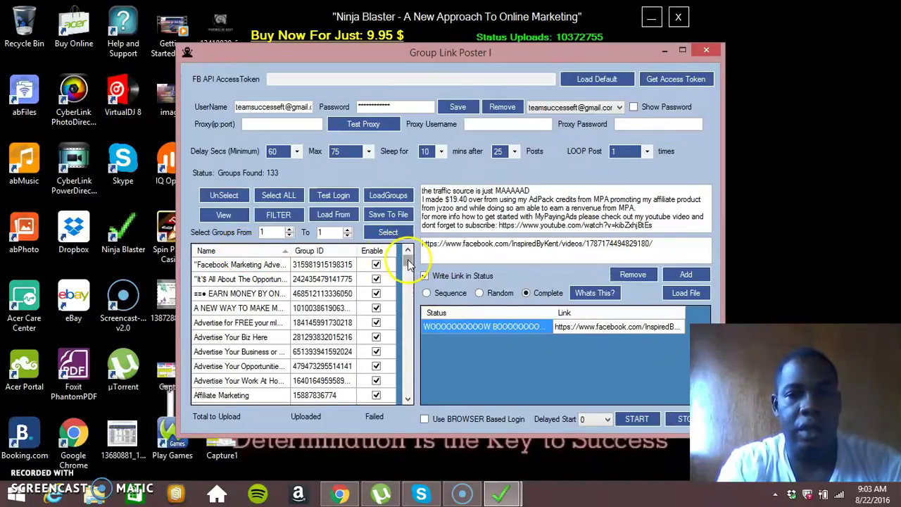
drag(411, 262, 382, 261)
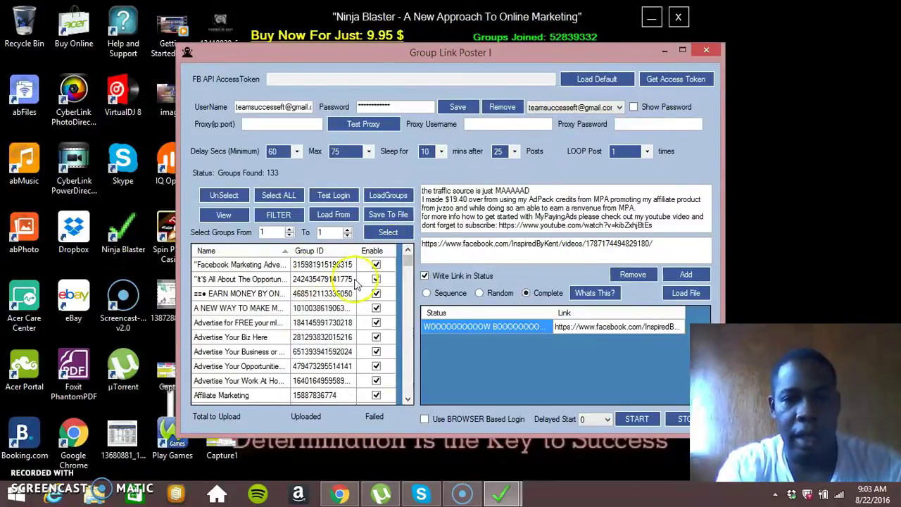
click(377, 265)
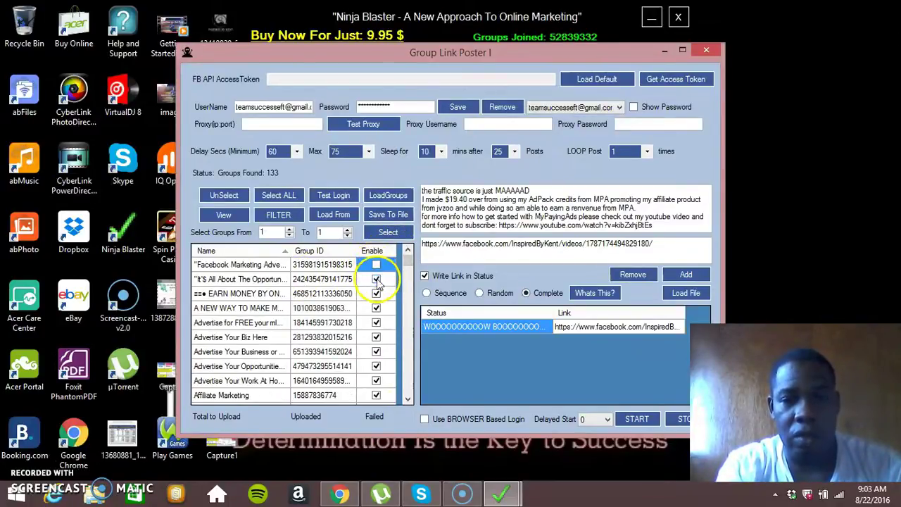
click(376, 280)
click(376, 294)
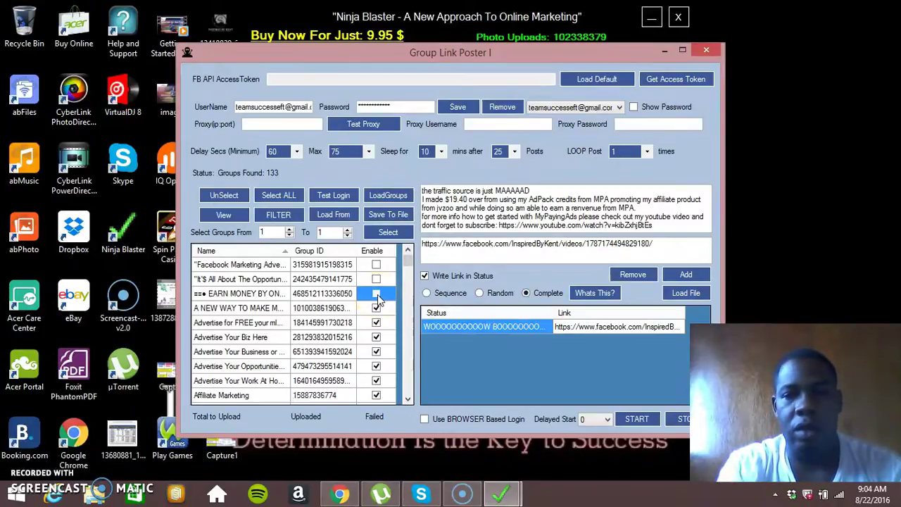
click(376, 294)
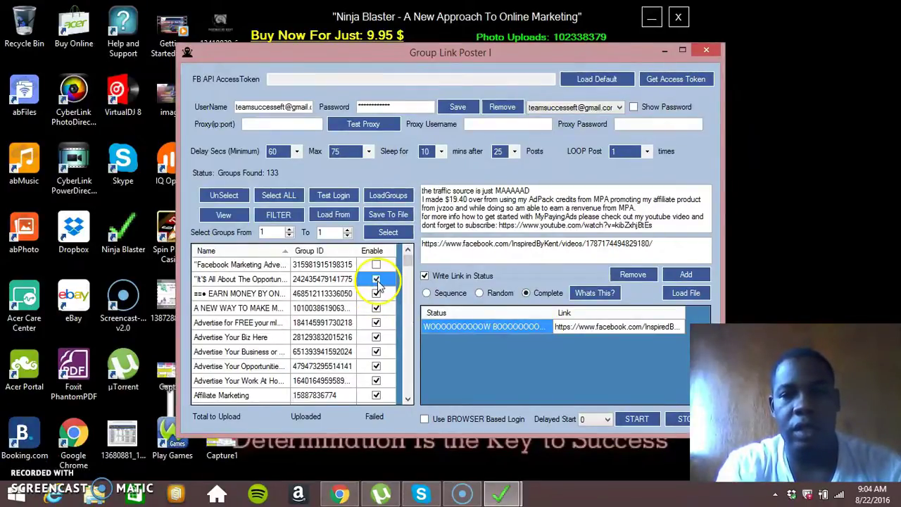
click(377, 280)
click(377, 266)
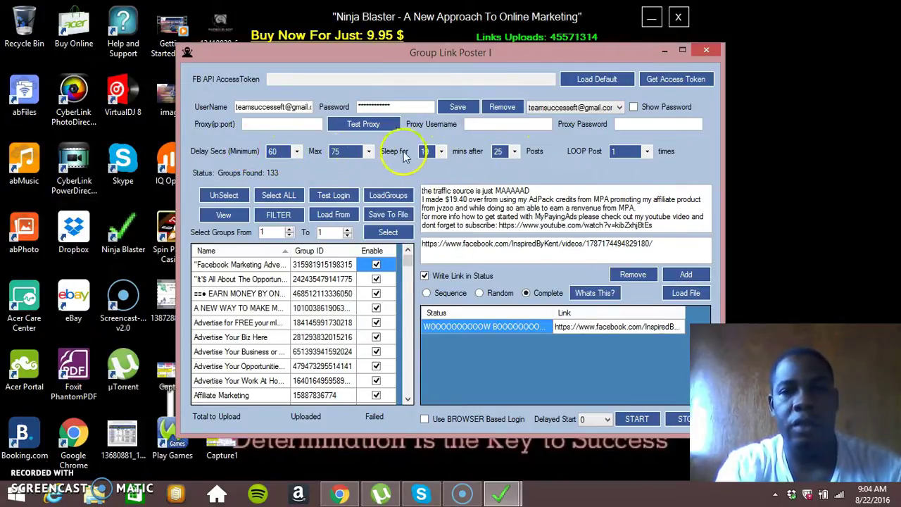
- Choose 8 minutes in the Sleep for dropdown and 10 in the Posts dropdown
click(442, 152)
click(435, 190)
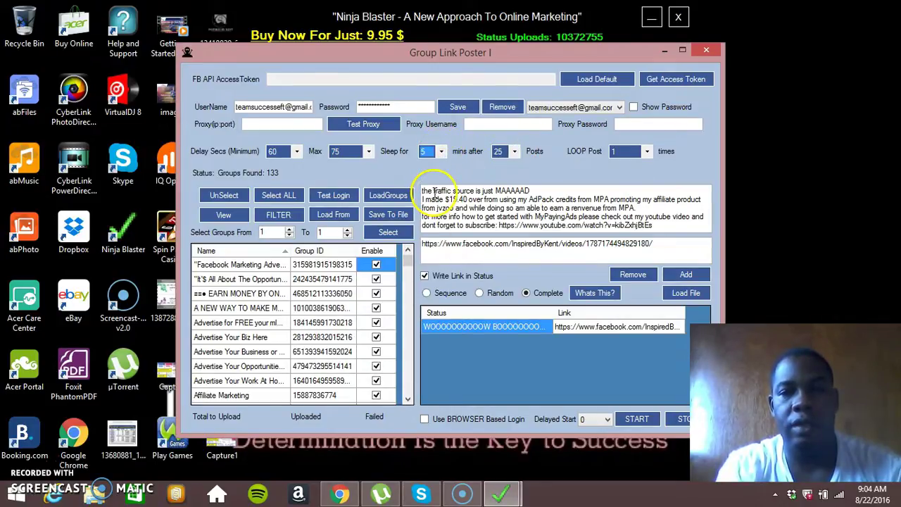
click(431, 152)
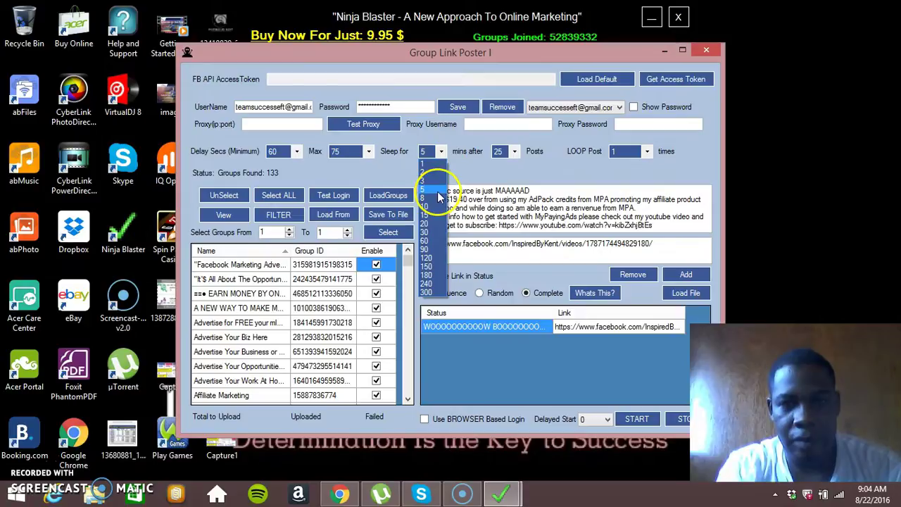
click(437, 198)
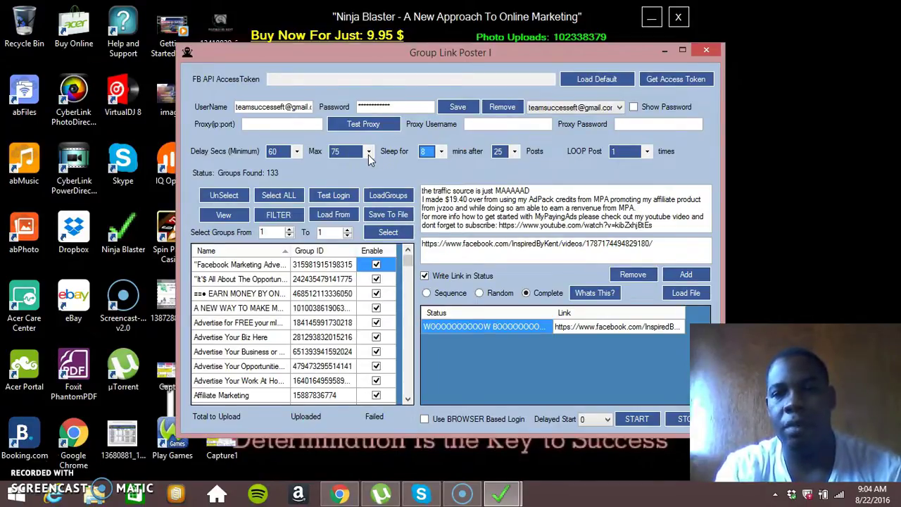
click(515, 152)
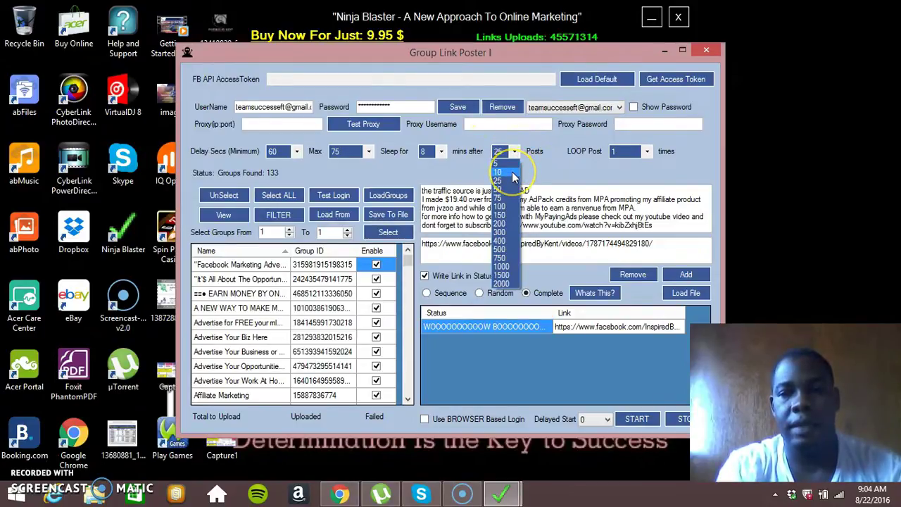
click(512, 172)
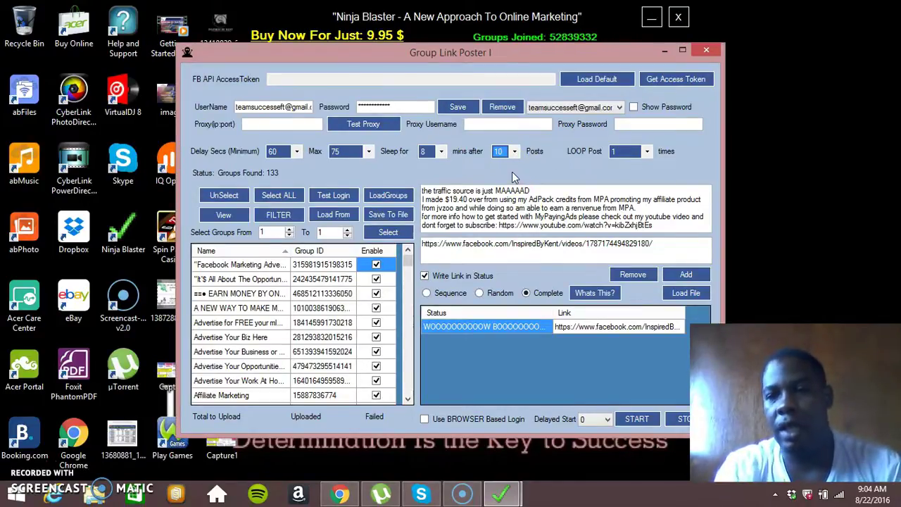
click(583, 79)
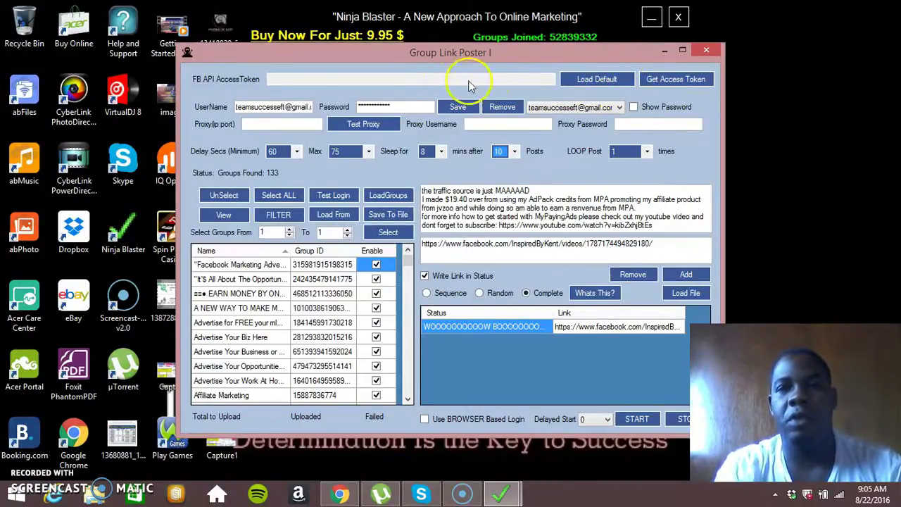
- Get a default token via Facebook login in the API Form to fill the FB API AccessToken field
click(668, 78)
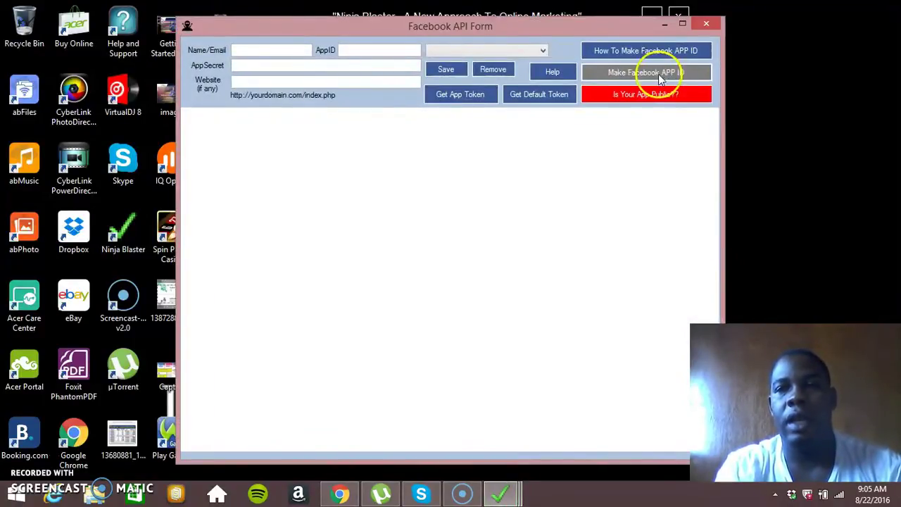
click(533, 98)
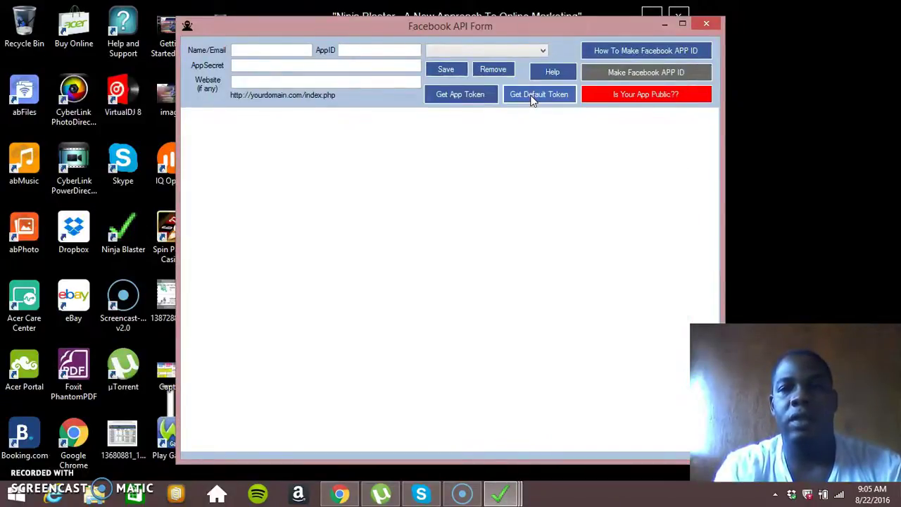
click(533, 100)
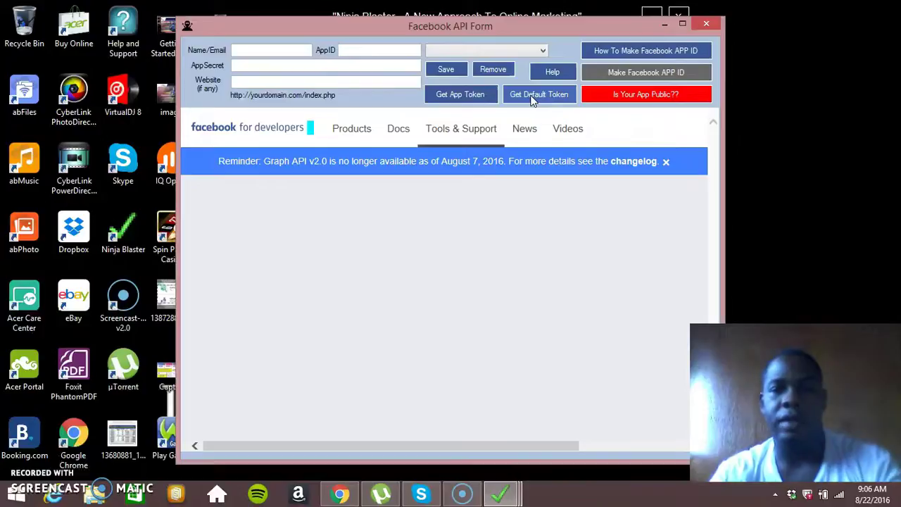
click(533, 96)
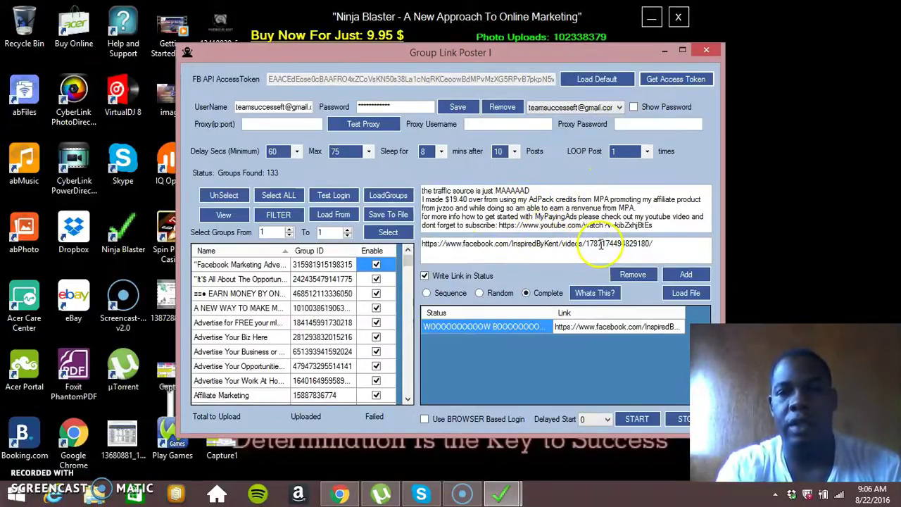
- Start posting and accept the upload summary so the 133 groups begin receiving the post
click(638, 419)
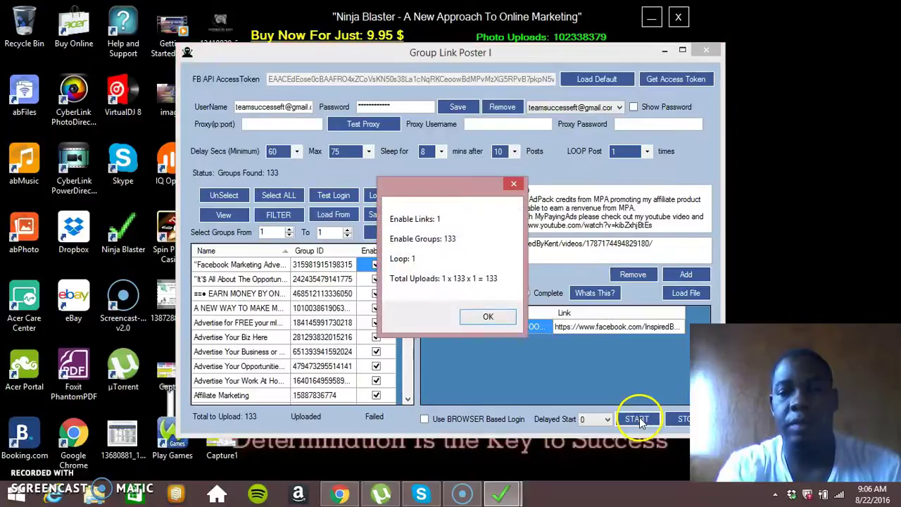
click(471, 319)
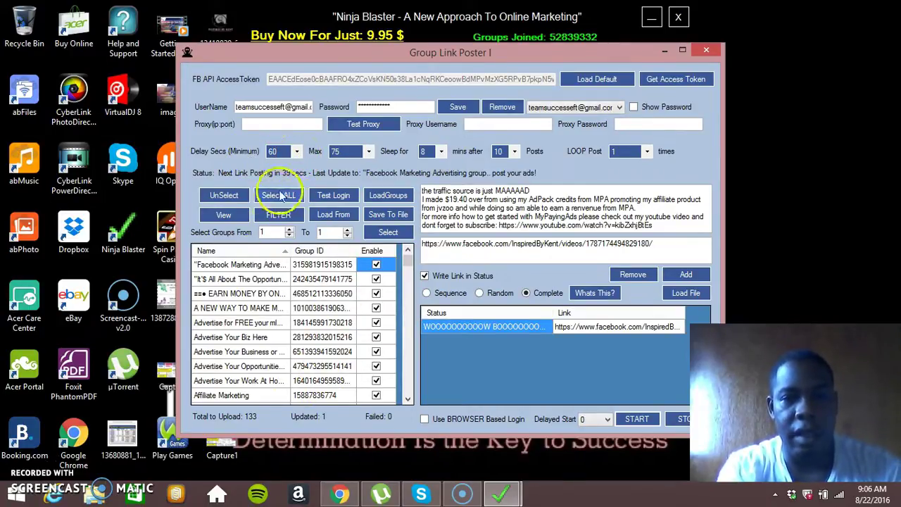
- Check the Facebook news feed for the video shared to Facebook Marketing Advertising, then return to Group Link Poster
click(340, 495)
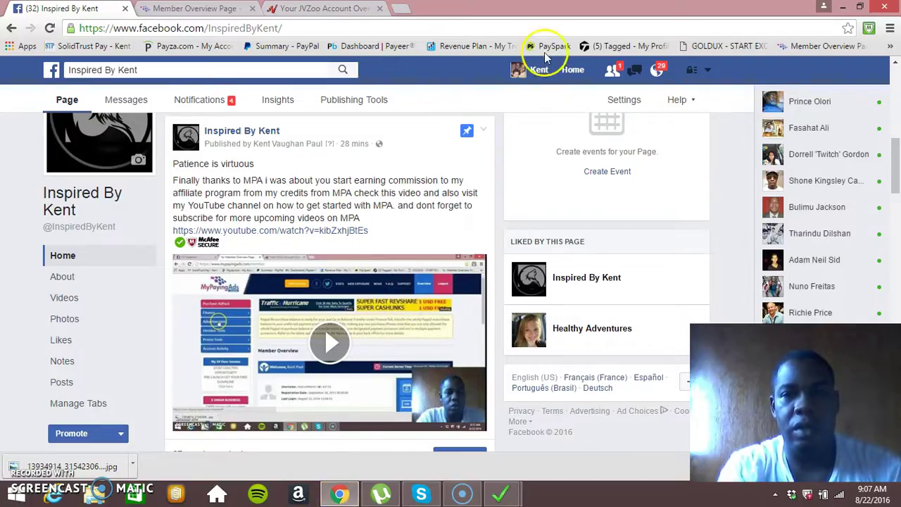
click(563, 74)
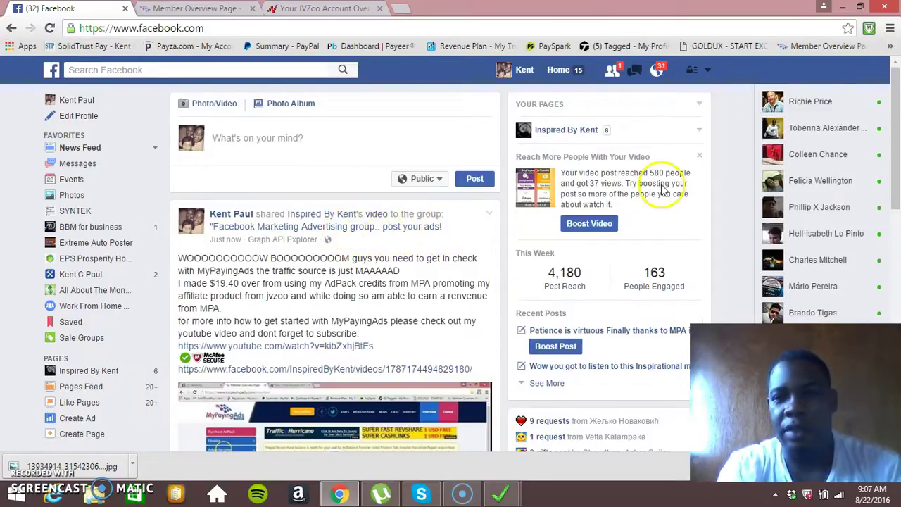
drag(891, 141, 892, 192)
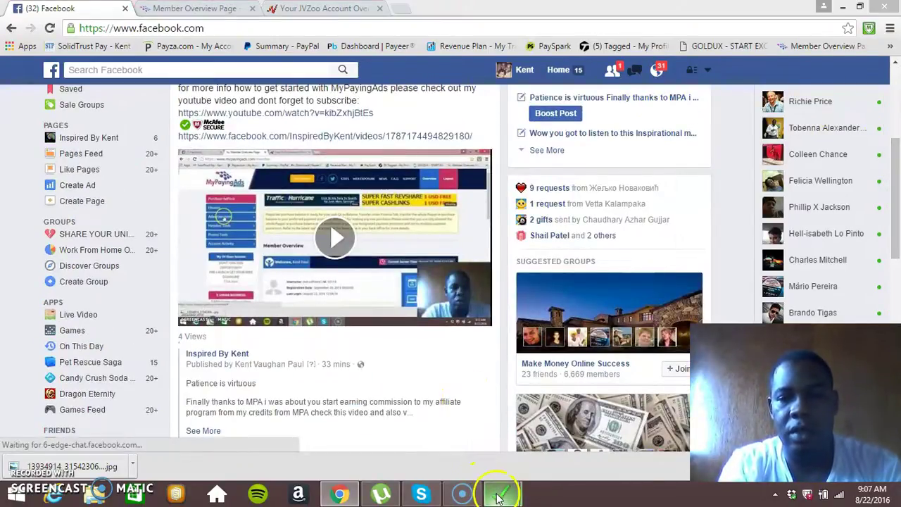
- Restore Group Link Poster, minimize it again, and reload the Facebook news feed
mouse_move(500, 492)
click(574, 431)
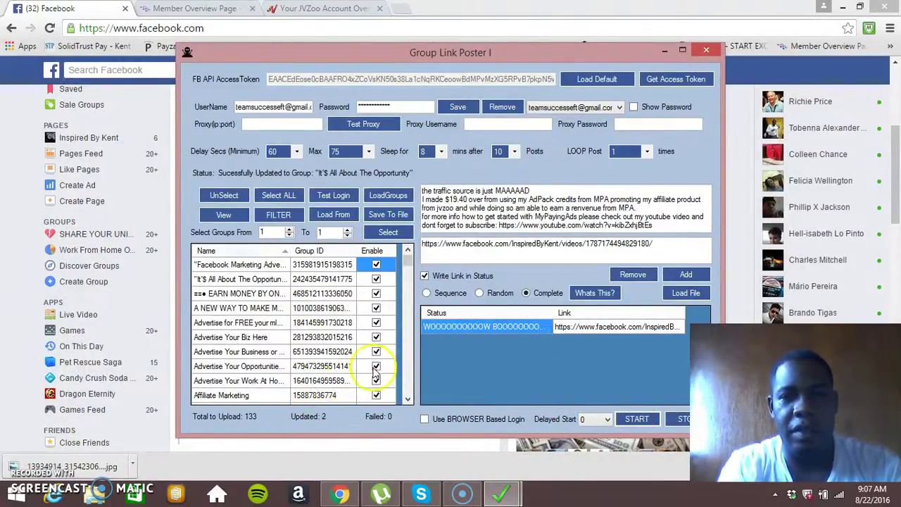
click(624, 151)
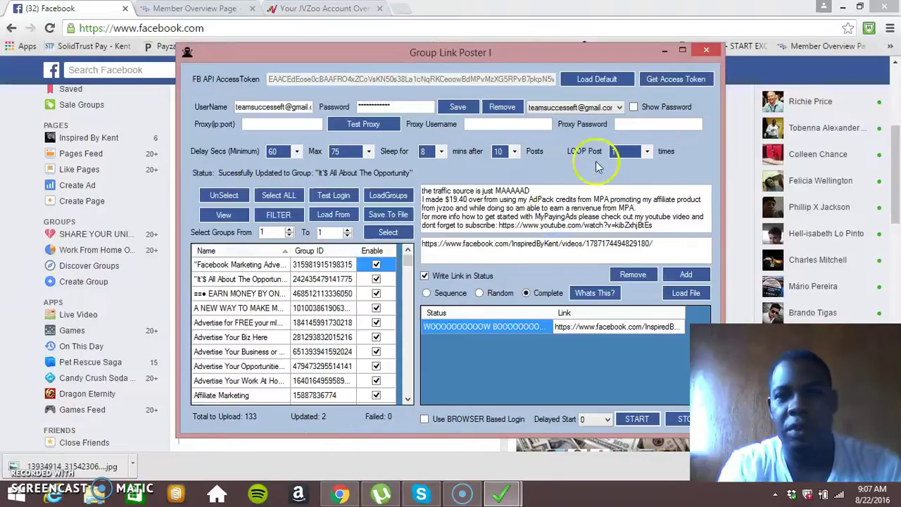
click(665, 50)
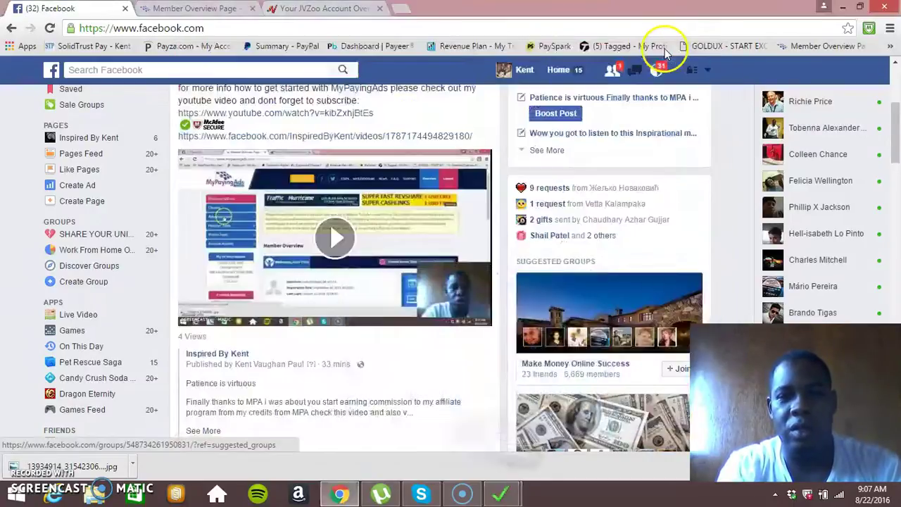
click(559, 70)
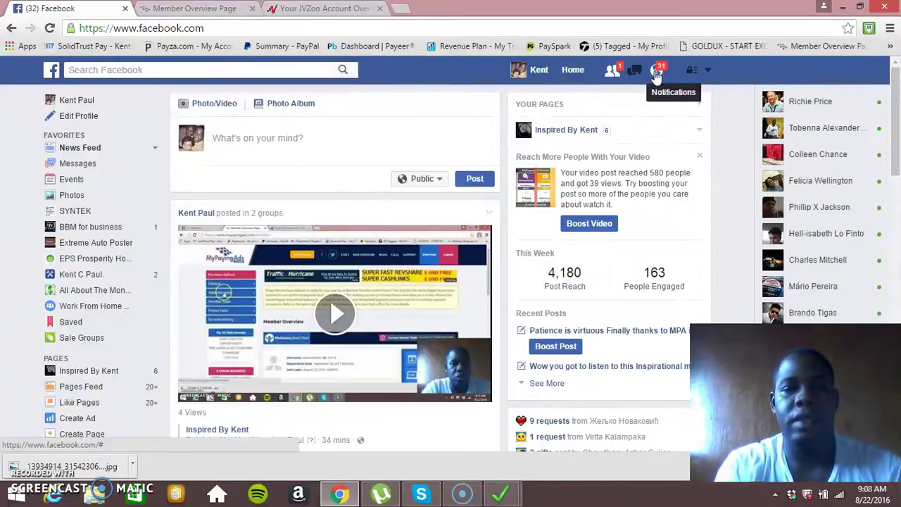
- Check the poster's progress at 2 of 133 groups, then minimize it to show Facebook
click(503, 495)
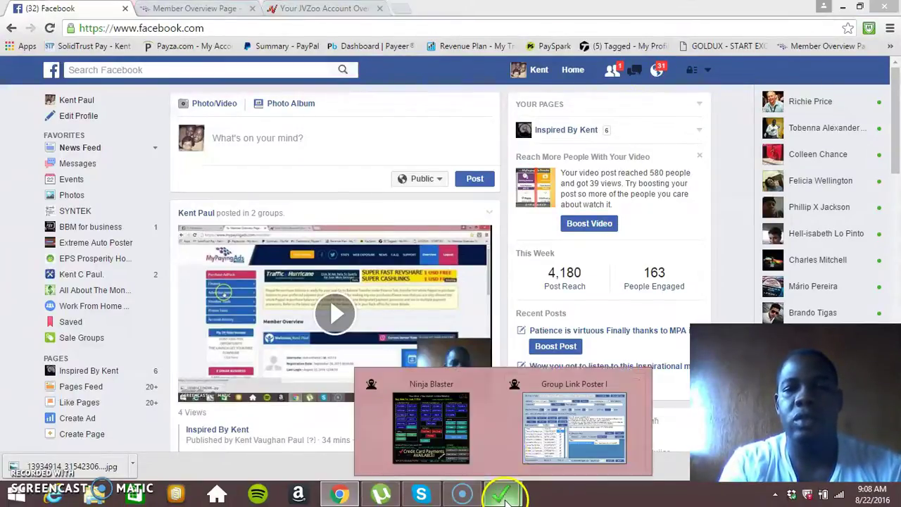
click(588, 423)
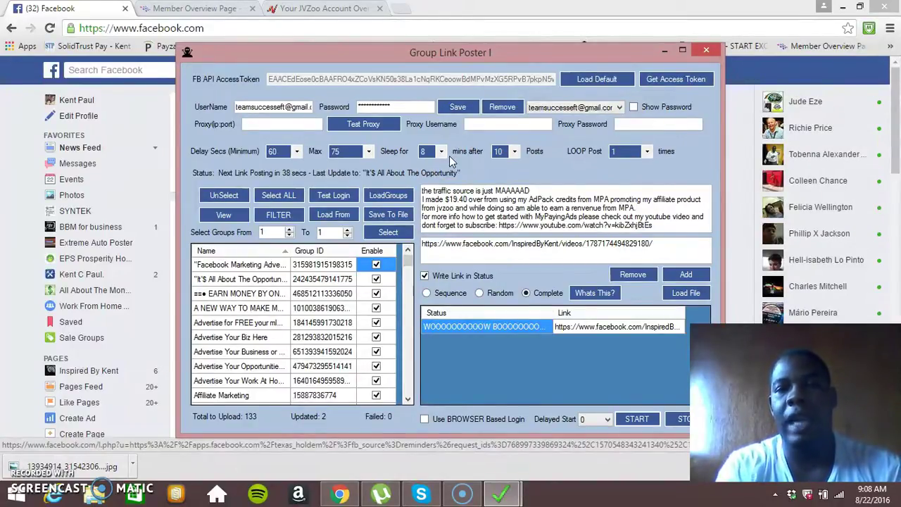
click(521, 152)
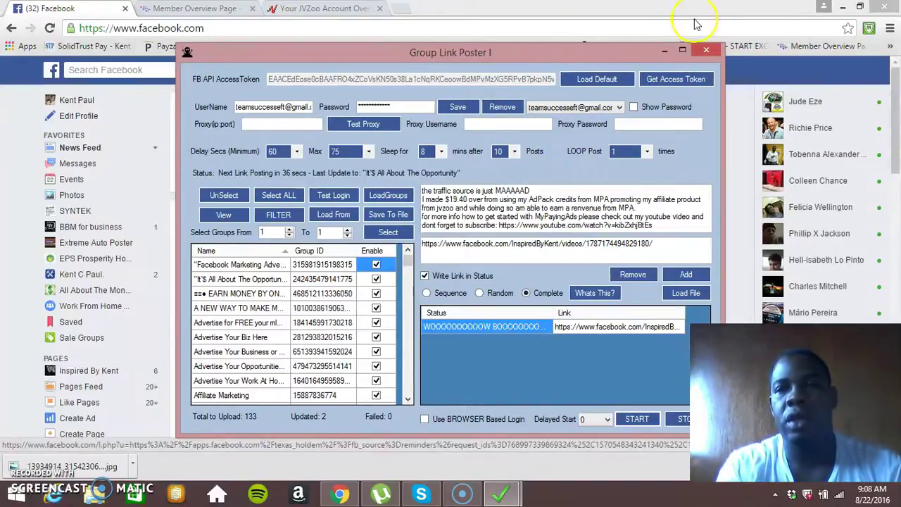
click(665, 51)
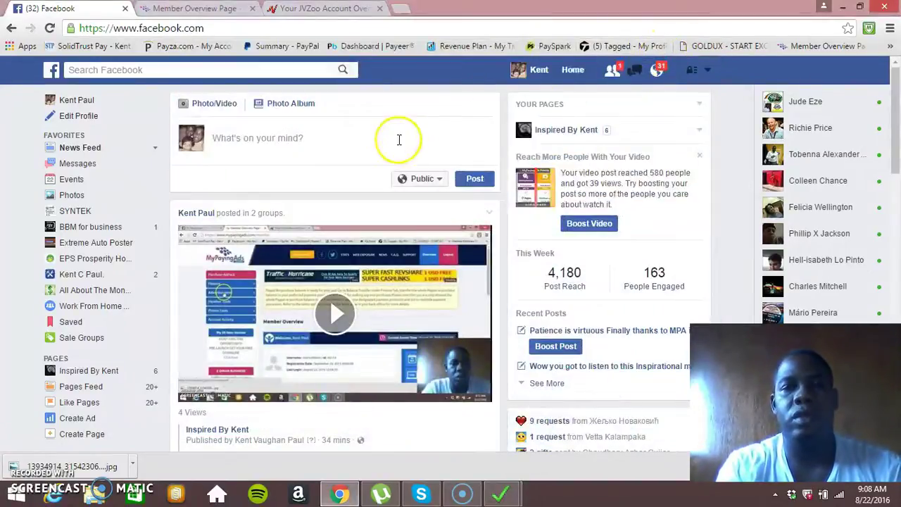